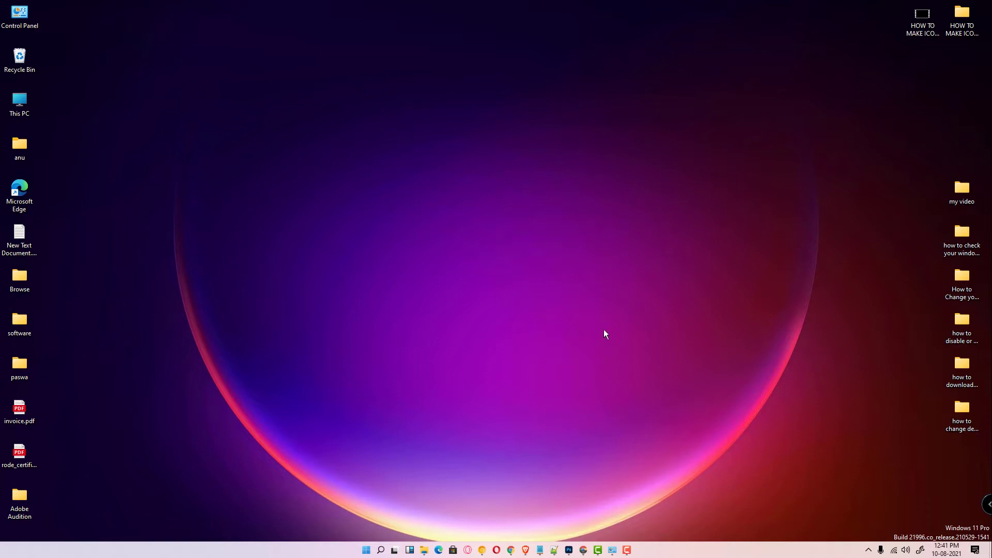
Replace the Google search box text with 'canon lbp 3300 driver' and run the search.
click(583, 550)
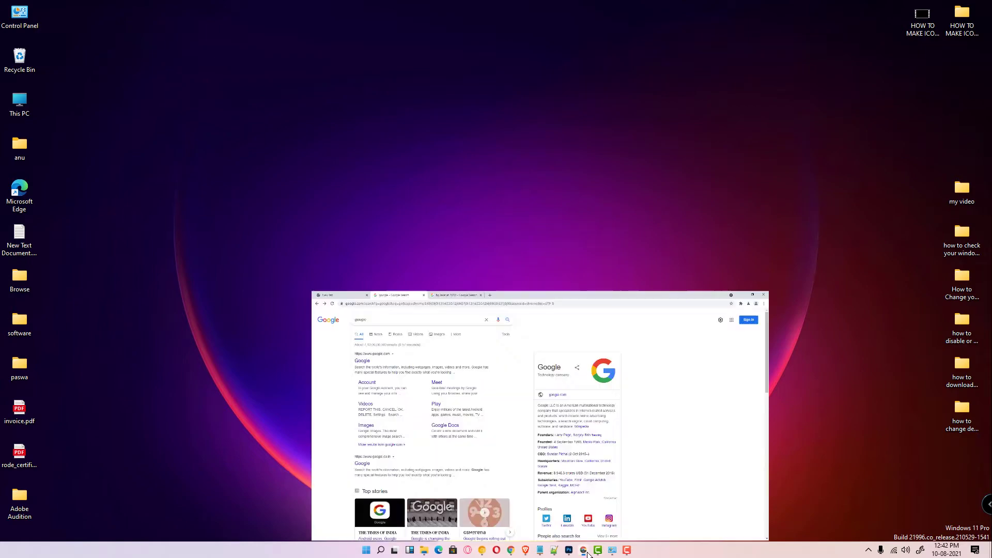
drag(288, 146, 227, 147)
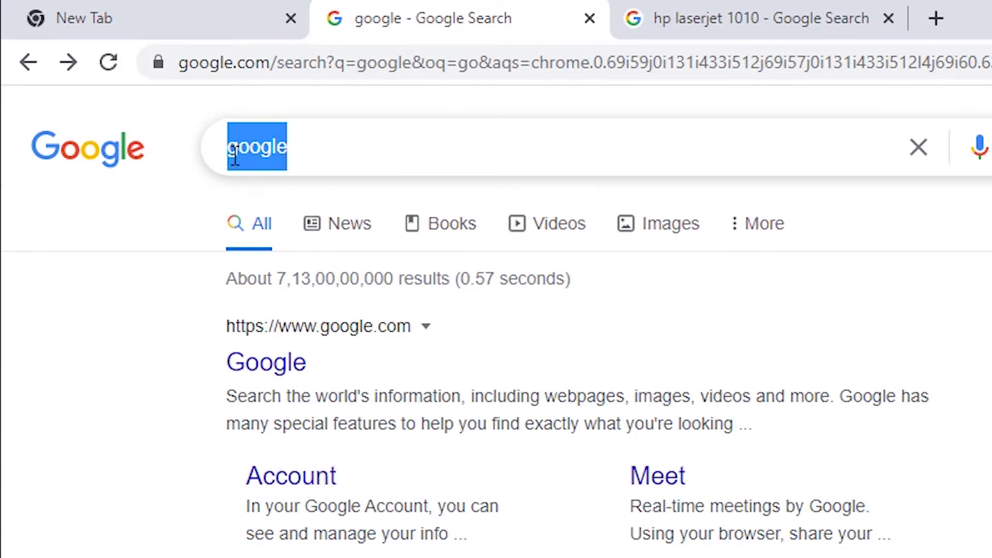
click(83, 309)
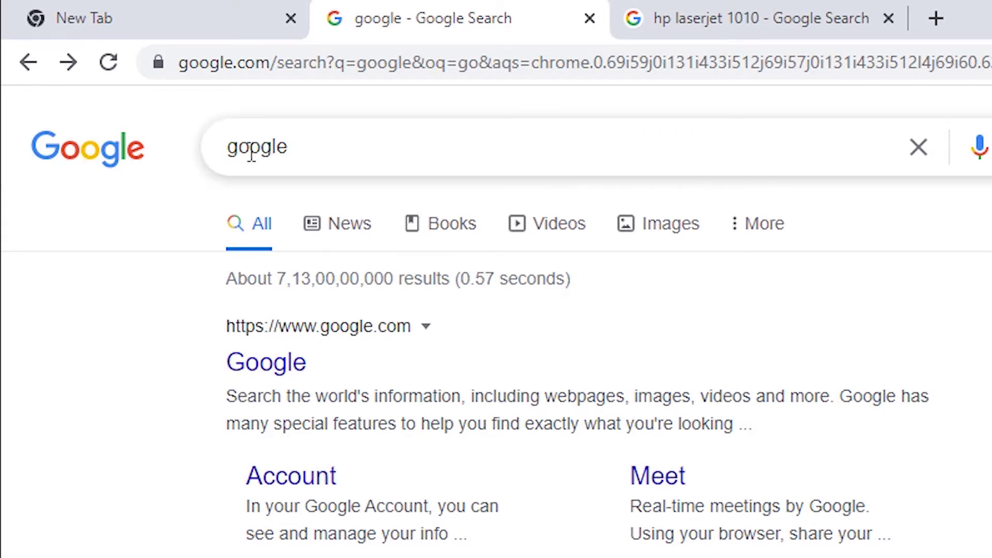
double_click(419, 148)
text(canon lbp 3300 driver)
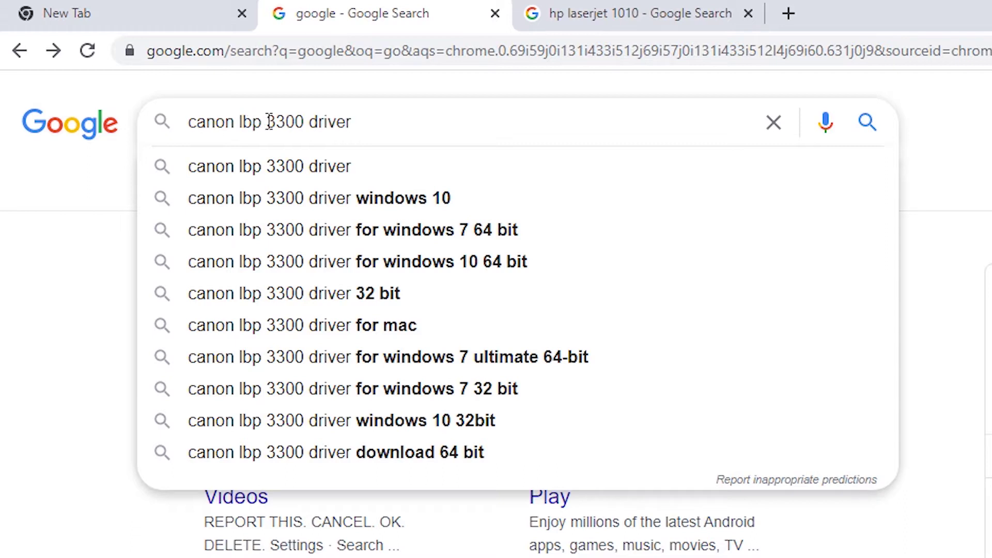
drag(189, 124, 298, 124)
click(393, 124)
click(867, 122)
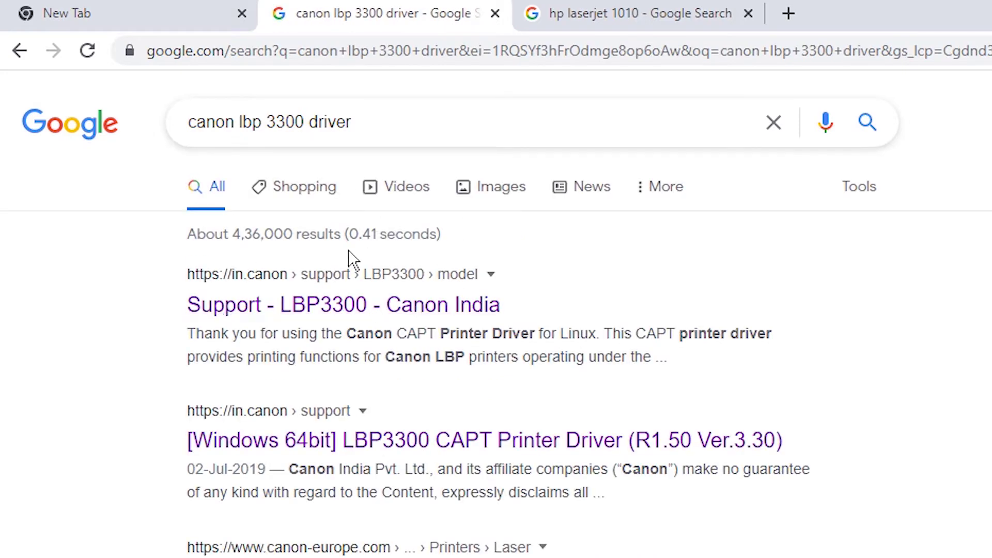
Open the 'Support - LBP3300 - Canon India' result in a new tab, keeping Windows 10 (x64) selected.
right_click(370, 306)
click(447, 317)
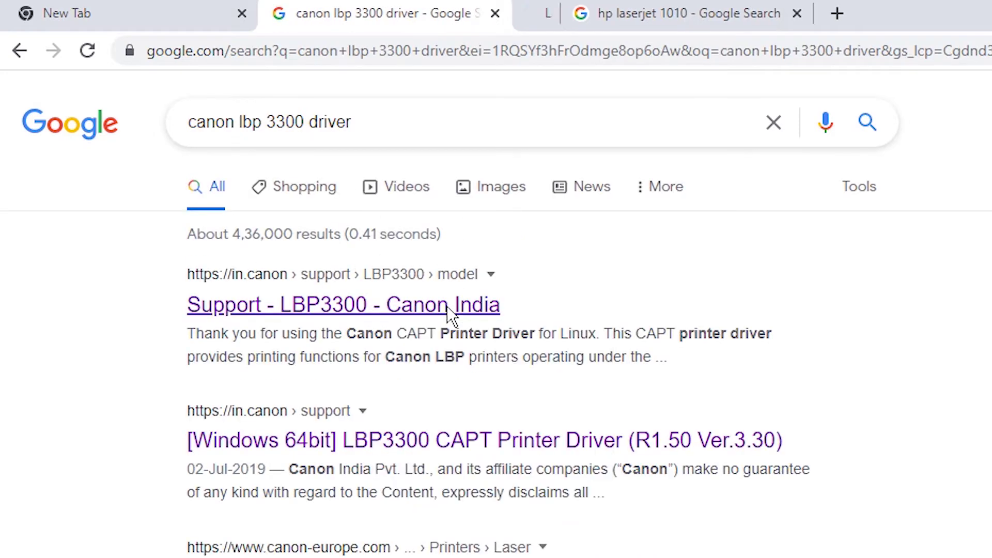
click(636, 13)
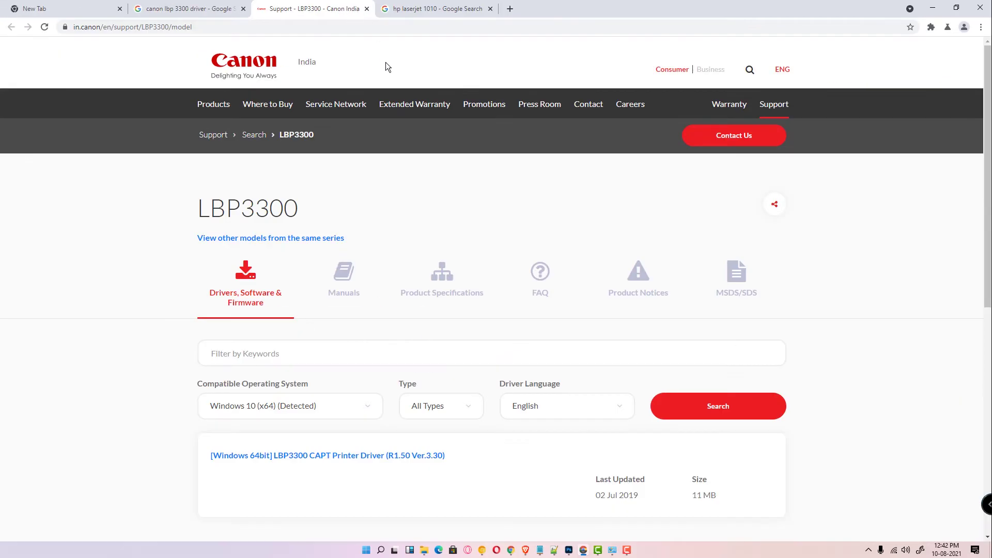
scroll(164, 234, down, 2)
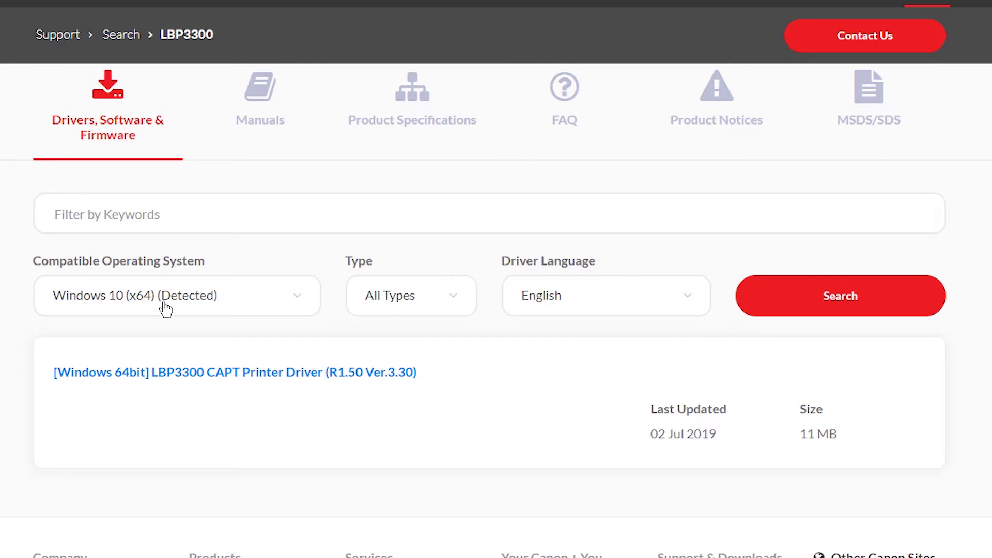
click(186, 294)
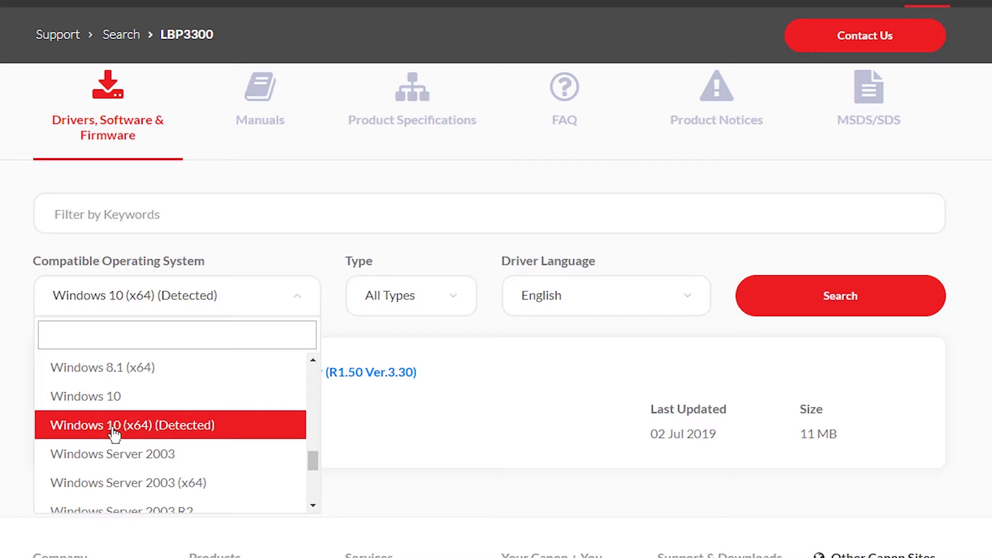
click(153, 430)
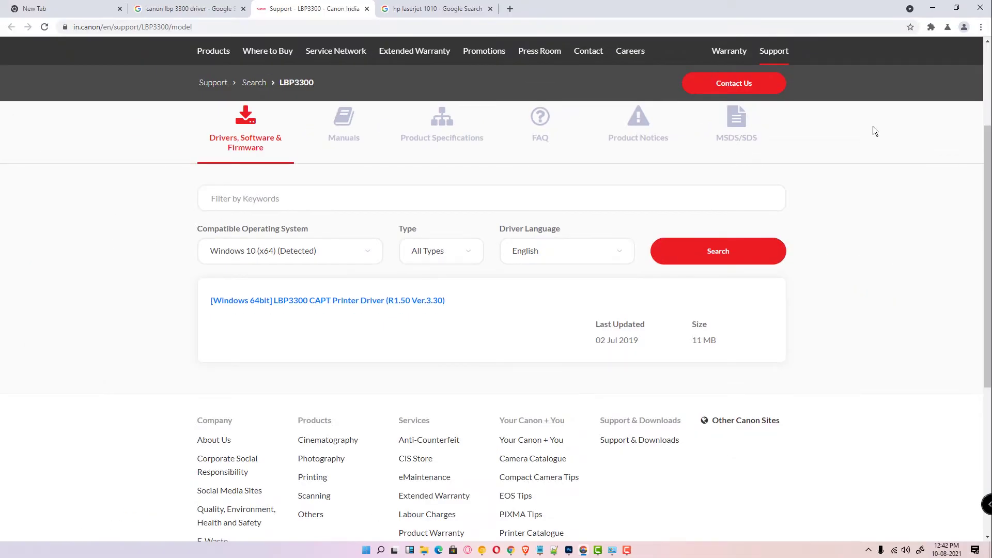
Minimize Chrome and view This PC Properties to confirm a 64-bit operating system.
click(933, 10)
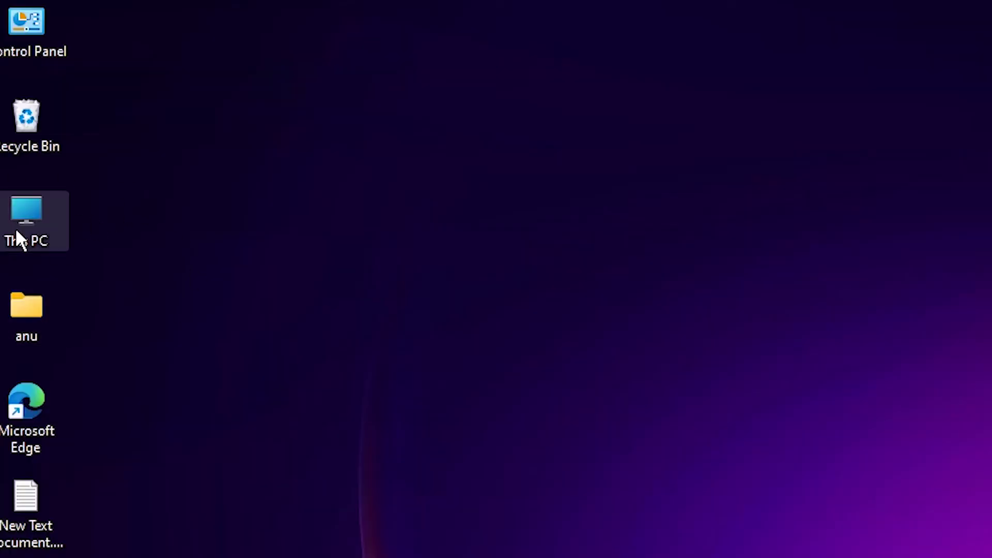
right_click(35, 228)
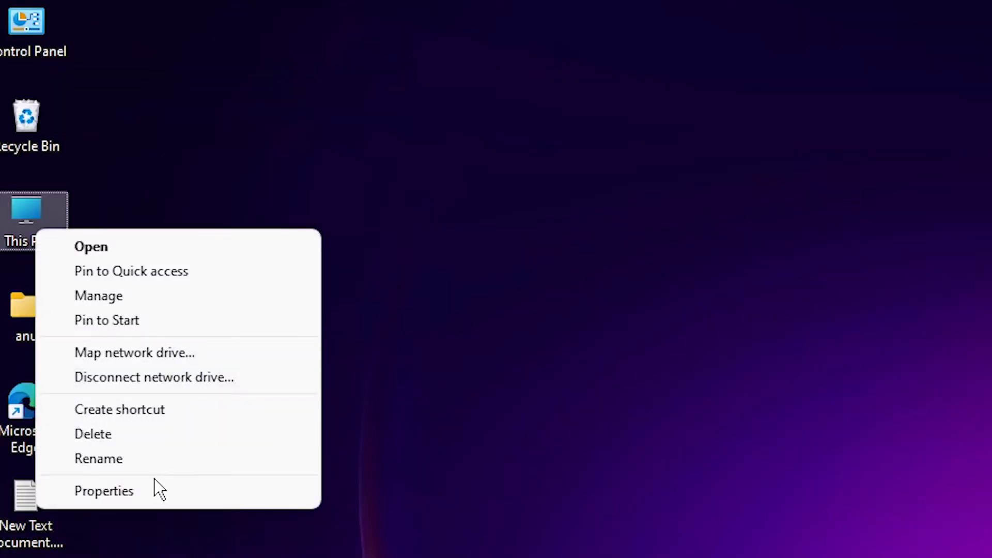
click(104, 491)
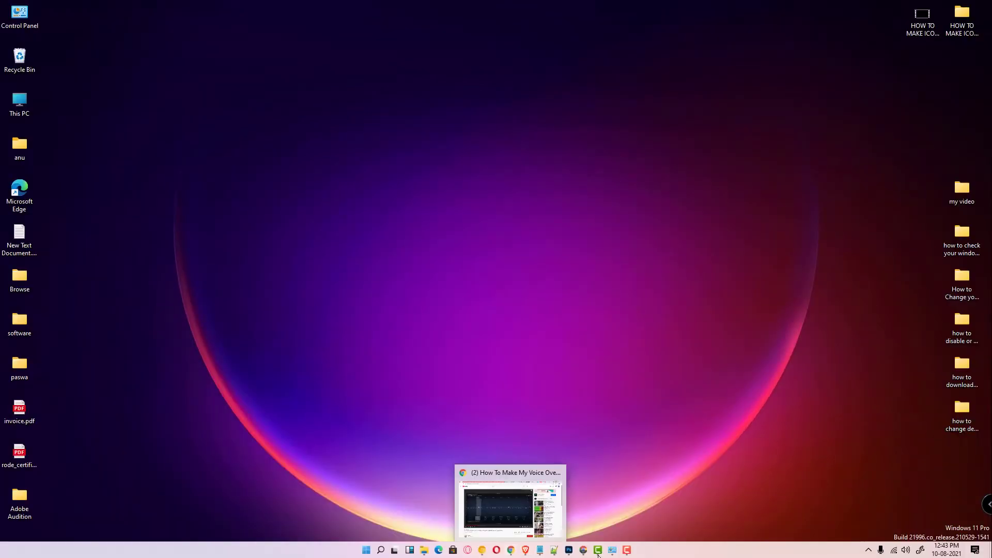
Filter Canon's LBP3300 downloads to Windows 10 (x64) and Drivers.
click(583, 550)
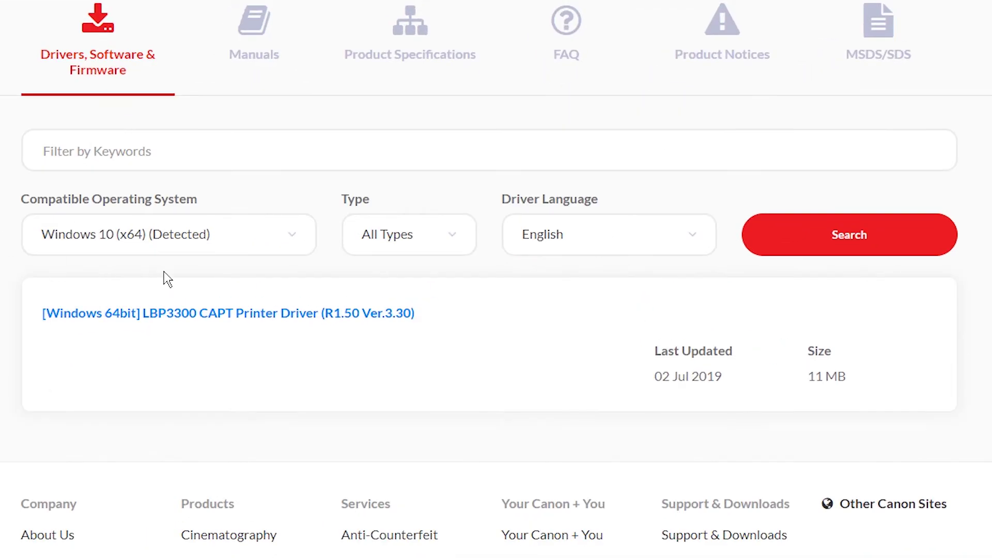
click(151, 236)
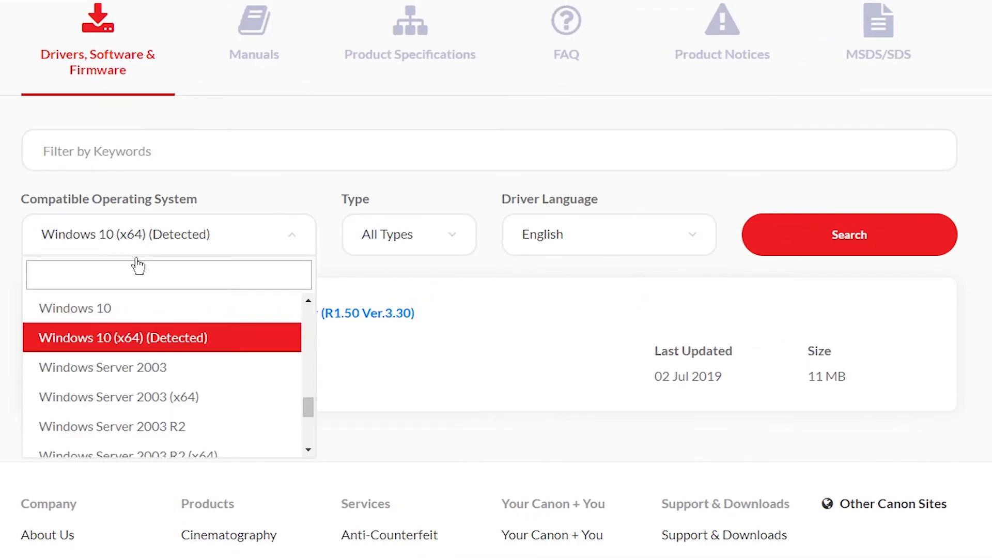
click(125, 339)
click(409, 235)
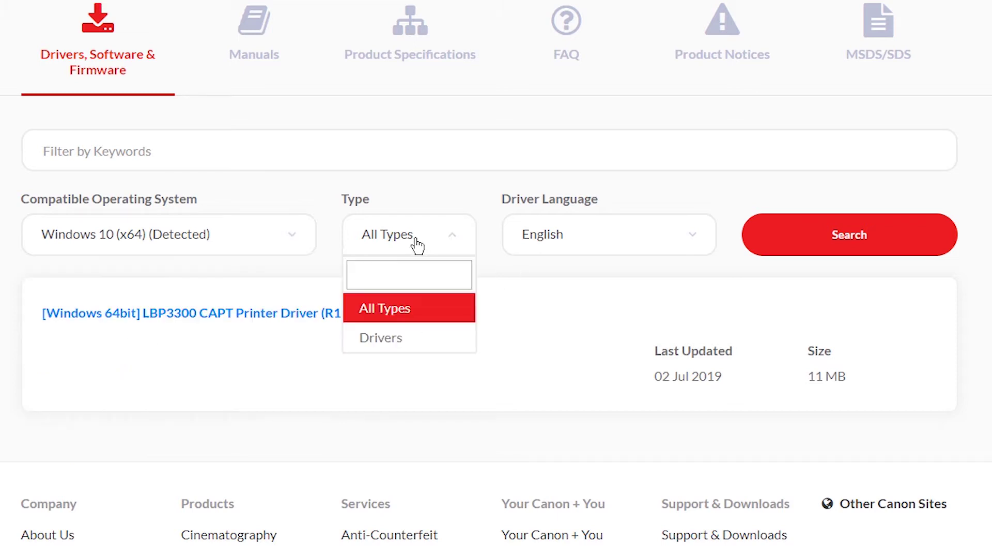
click(403, 337)
click(837, 234)
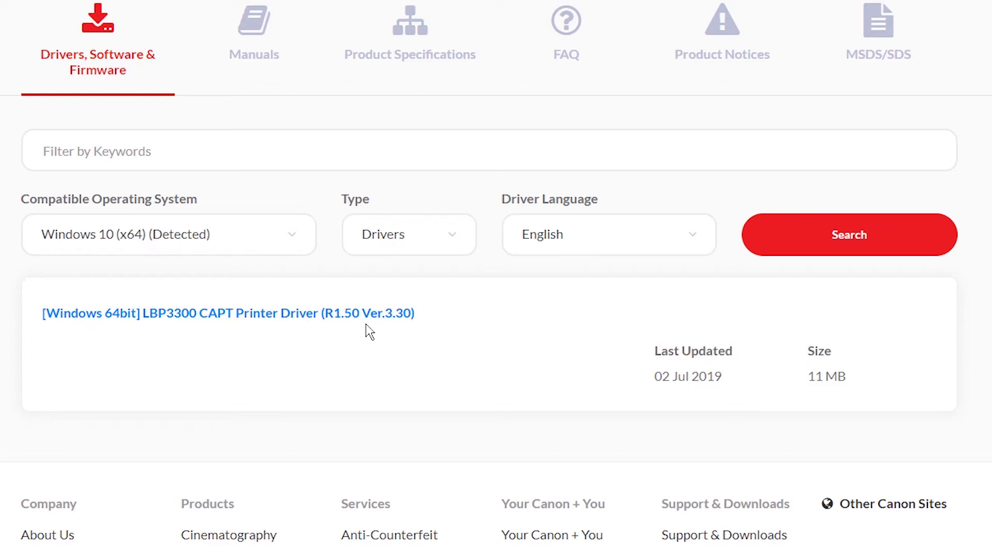
Download the LBP3300 CAPT Printer Driver, confirming the duplicate download.
click(291, 318)
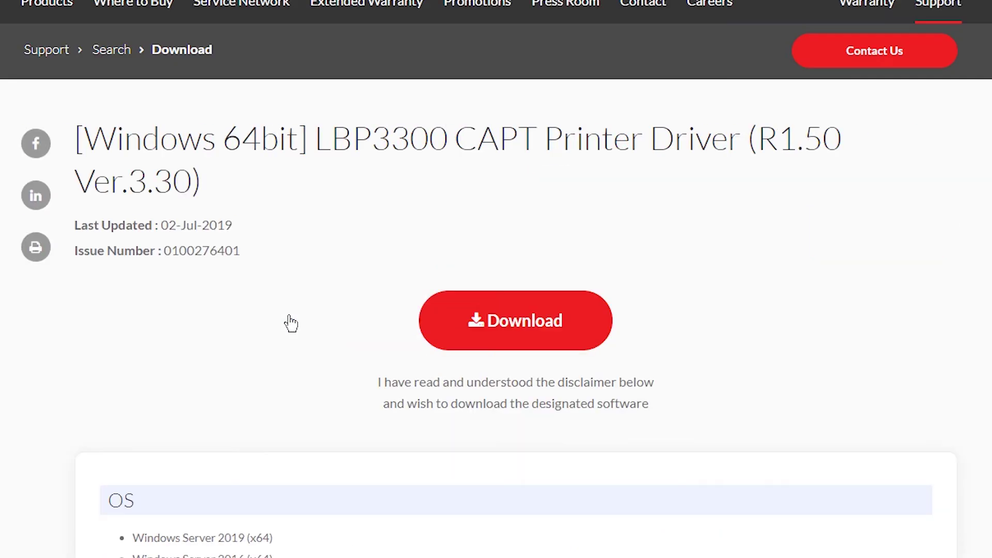
click(520, 320)
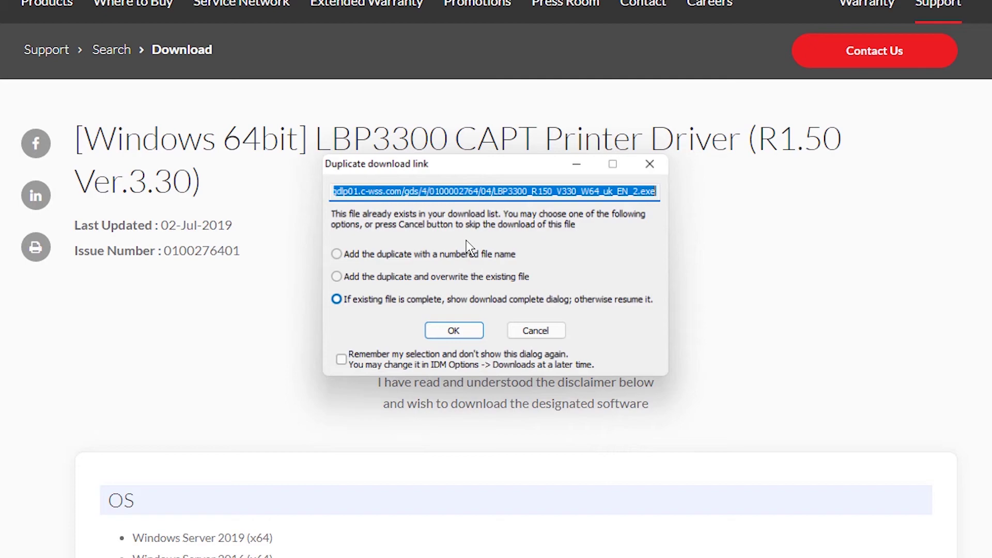
click(452, 330)
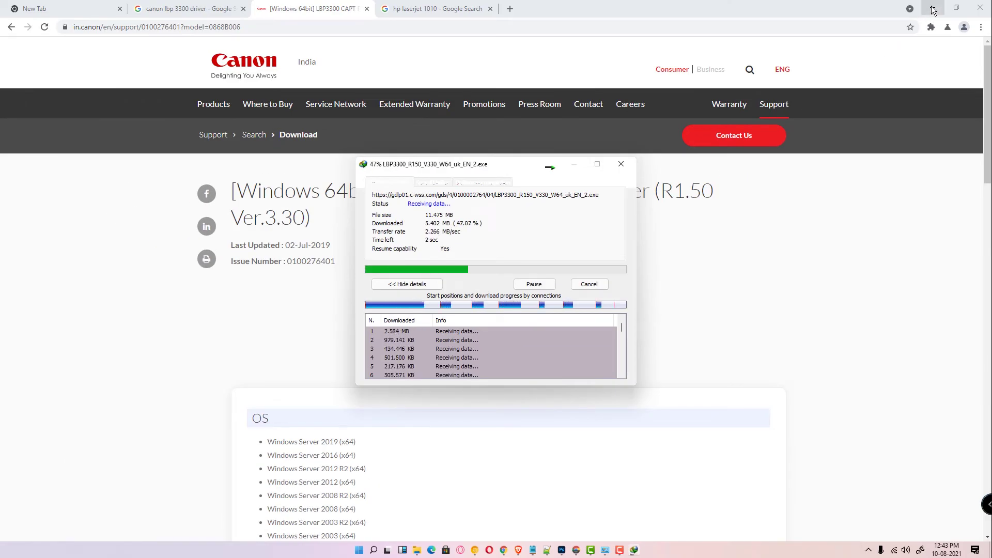
Extract the downloaded LBP3300 driver exe with WinRAR into the suggested desktop folder.
click(932, 9)
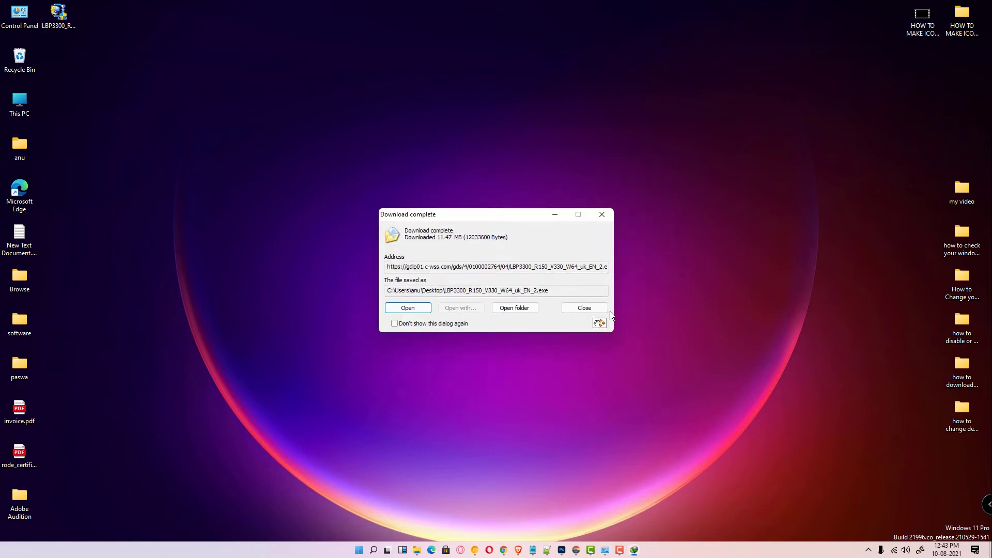
click(584, 308)
drag(161, 225, 147, 232)
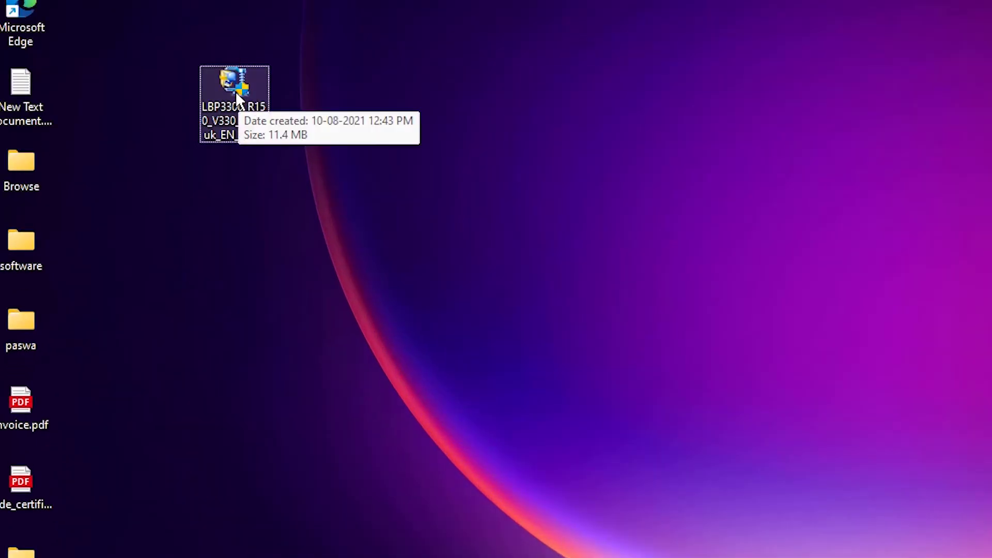
right_click(138, 234)
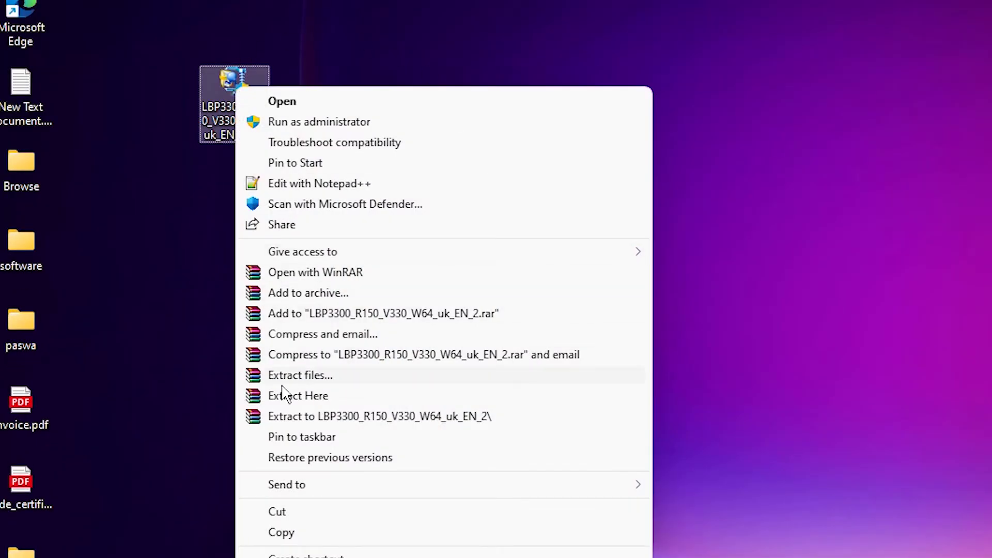
click(341, 380)
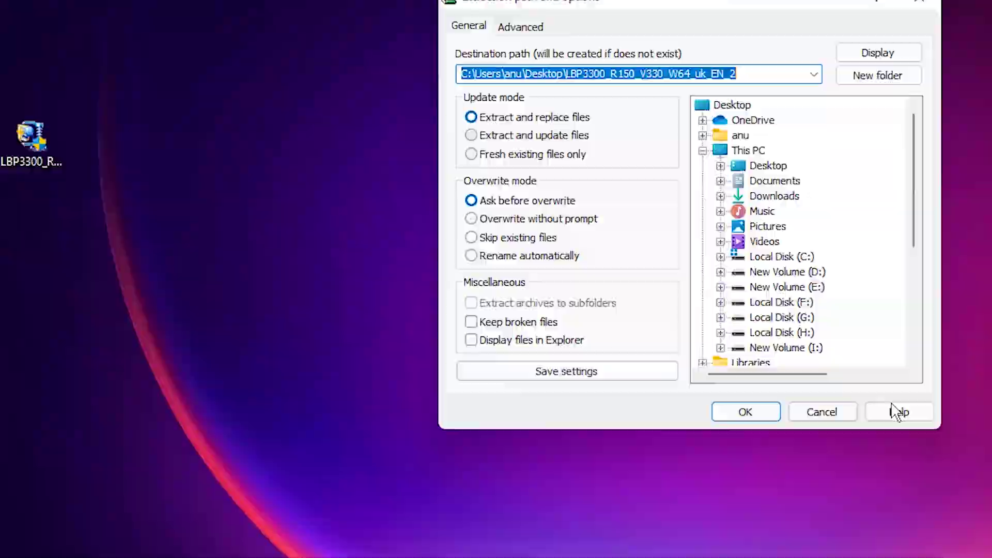
click(563, 465)
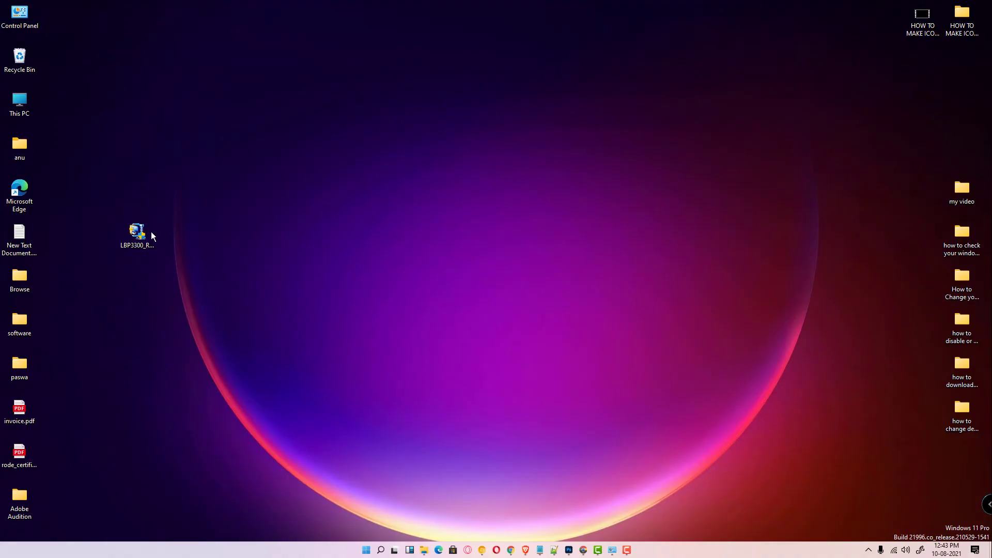
drag(136, 232, 97, 152)
double_click(59, 14)
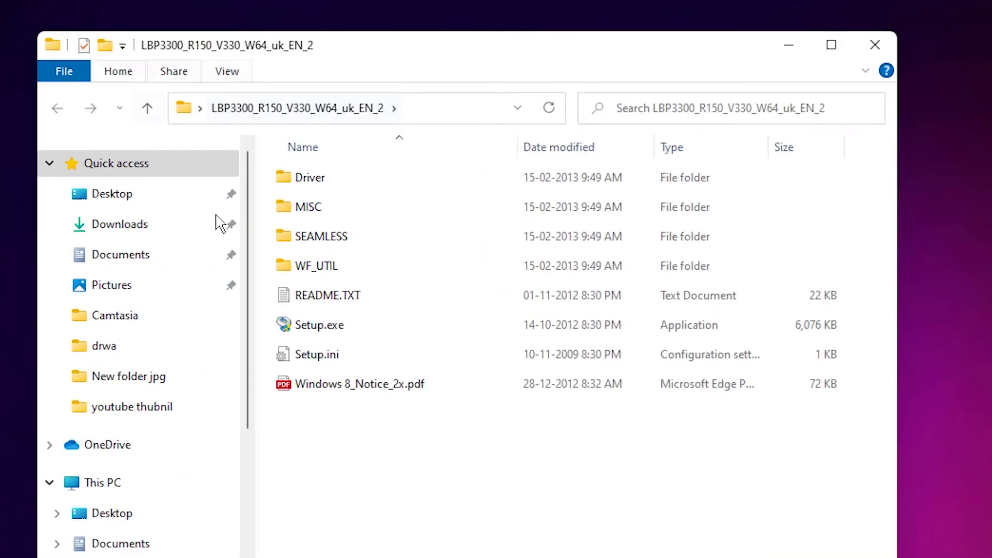
double_click(353, 182)
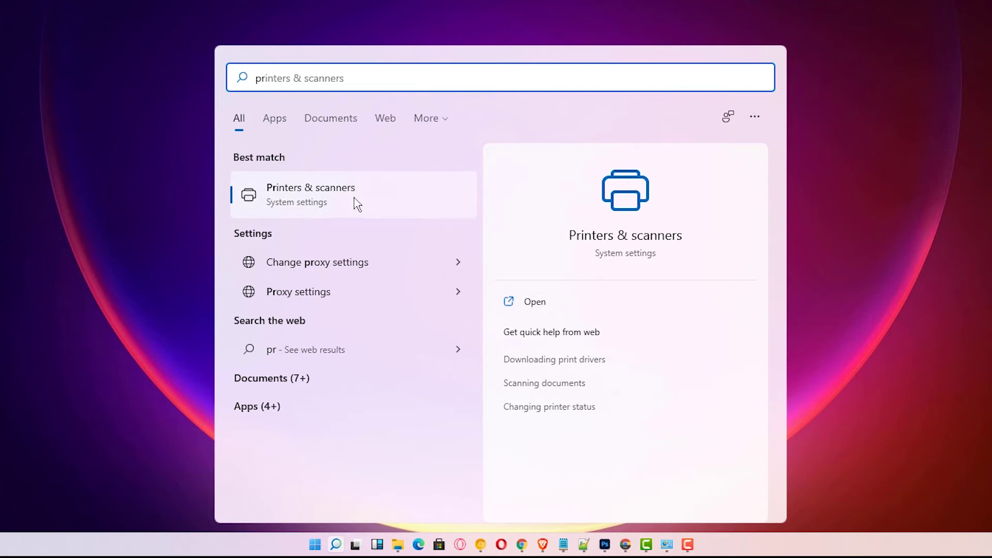
Open Printers & scanners settings and choose 'Add a printer or scanner'.
click(307, 208)
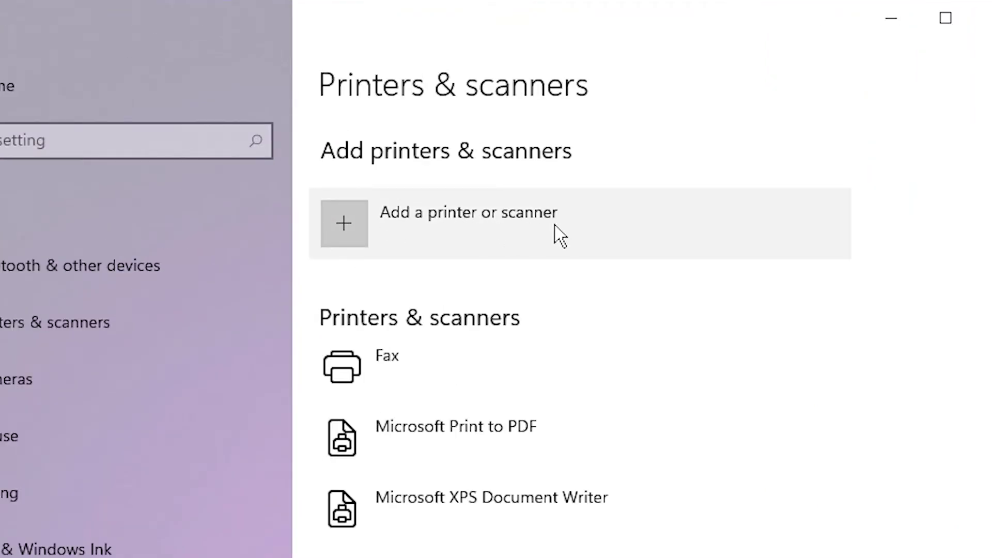
click(361, 241)
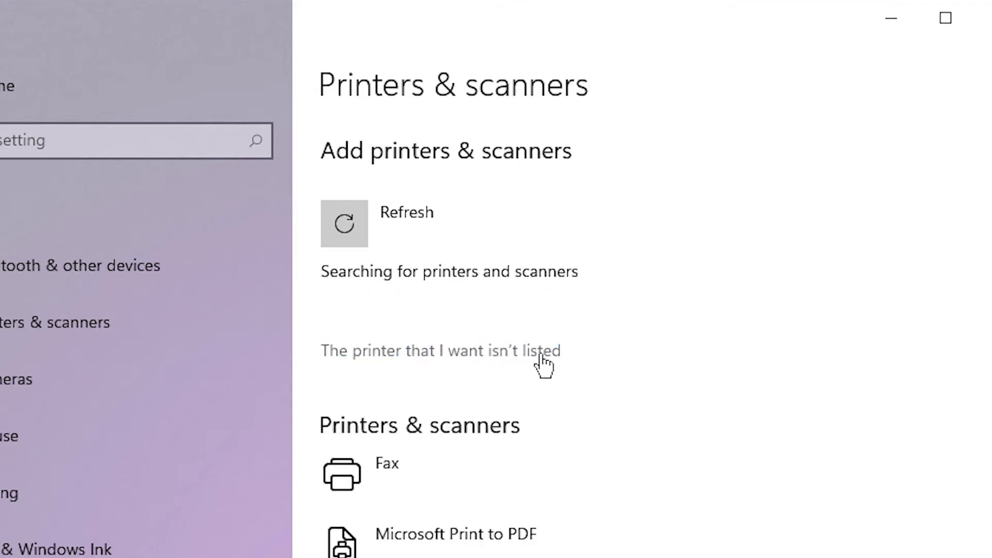
Add a local printer with manual settings on the existing USB001 port.
click(411, 356)
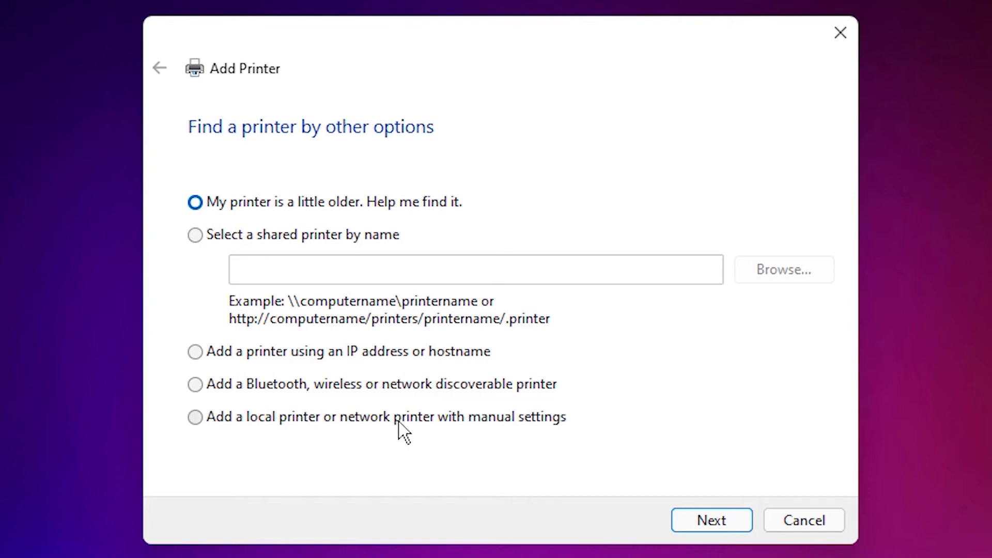
click(221, 418)
click(712, 521)
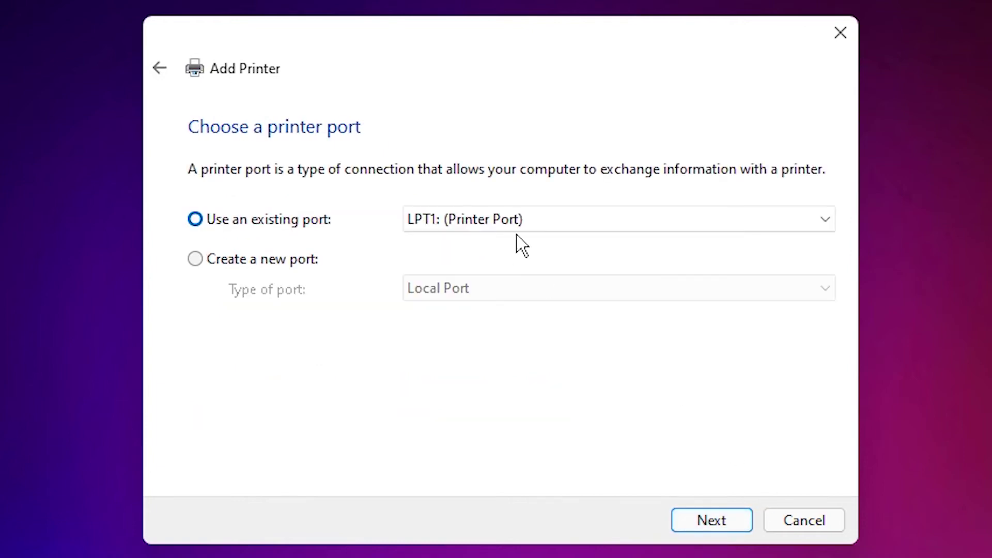
click(527, 219)
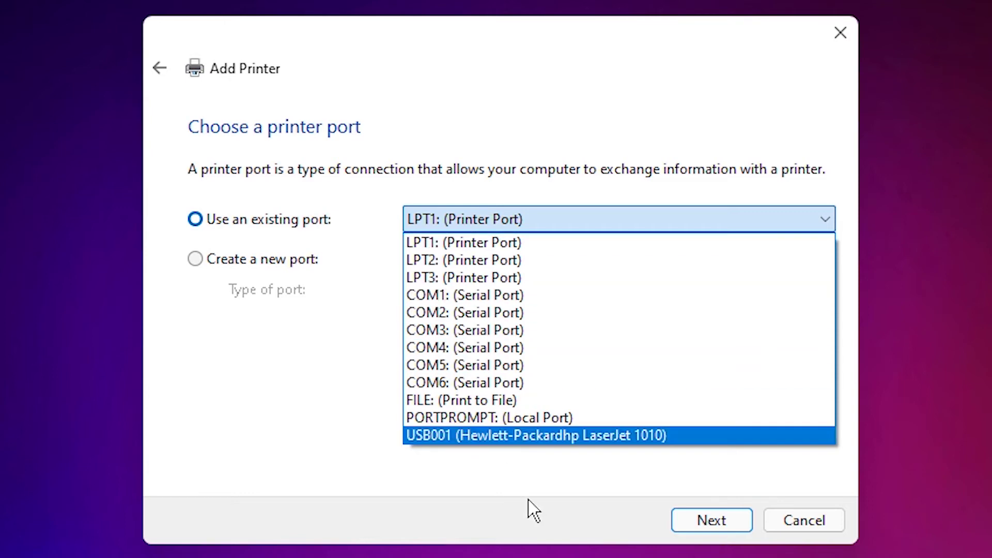
click(516, 434)
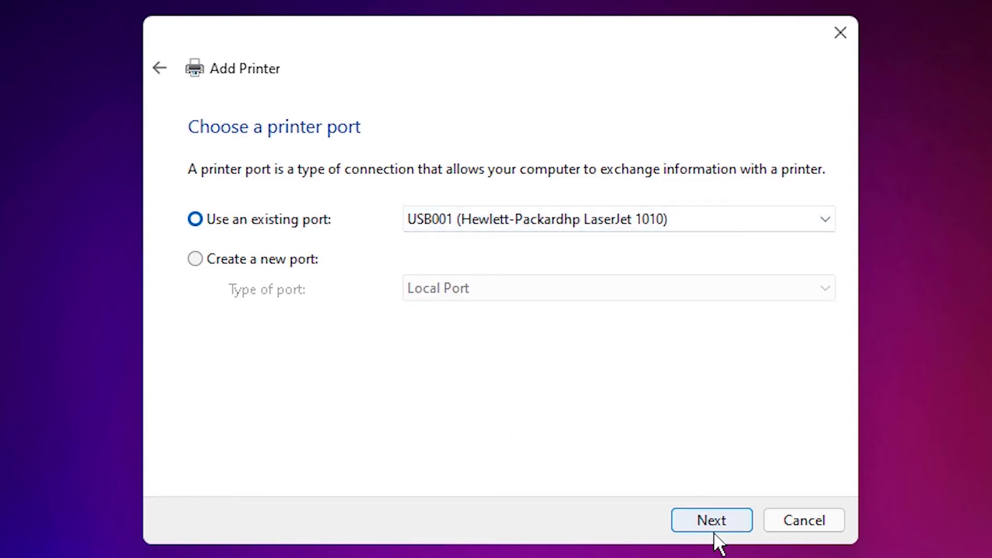
click(737, 525)
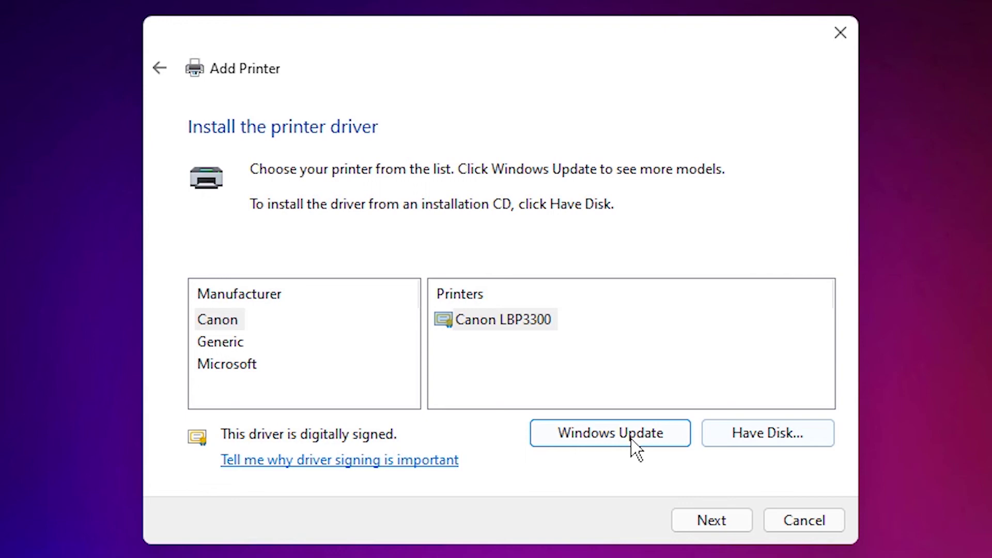
Load the driver via Have Disk from Desktop > LBP3300 > Driver > CNAB5STD.INF.
click(753, 442)
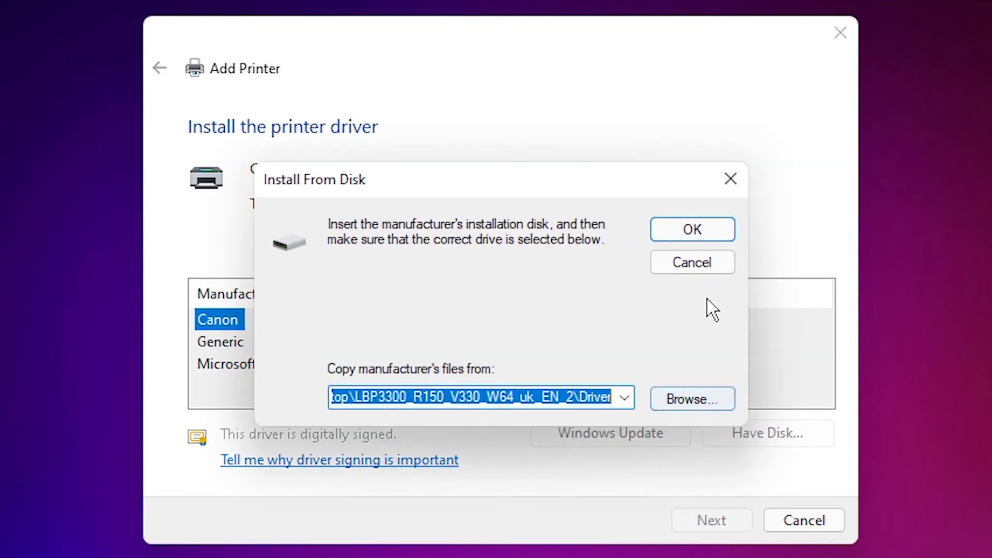
click(692, 399)
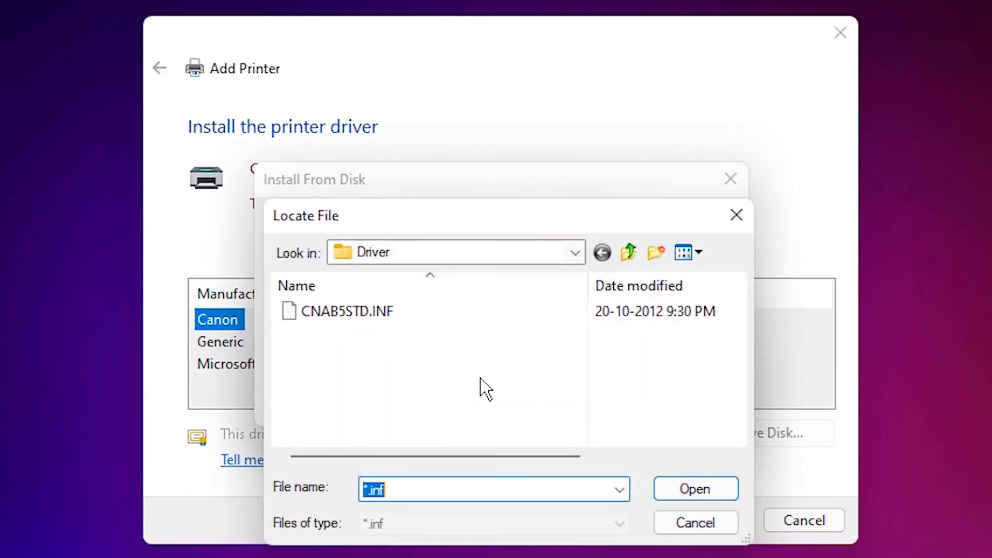
click(574, 252)
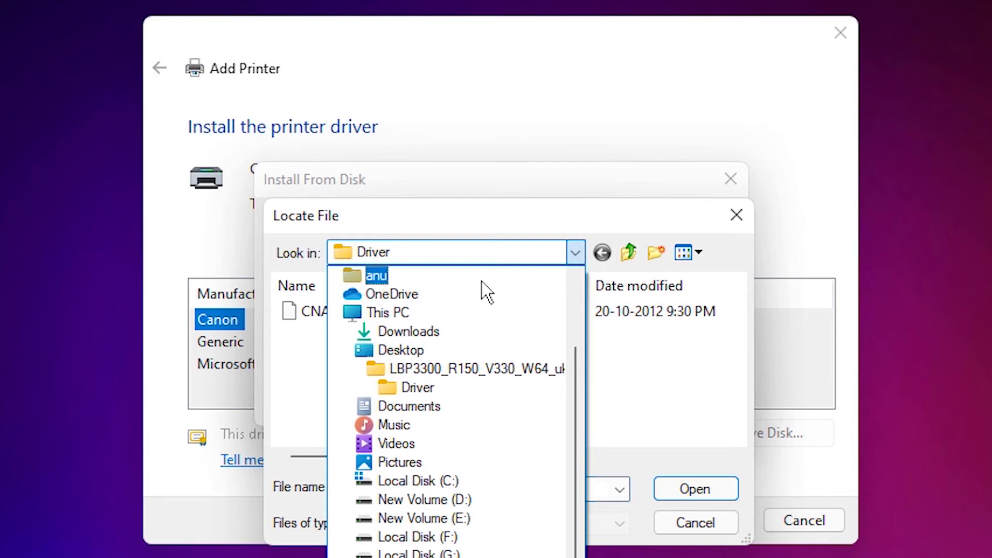
click(396, 350)
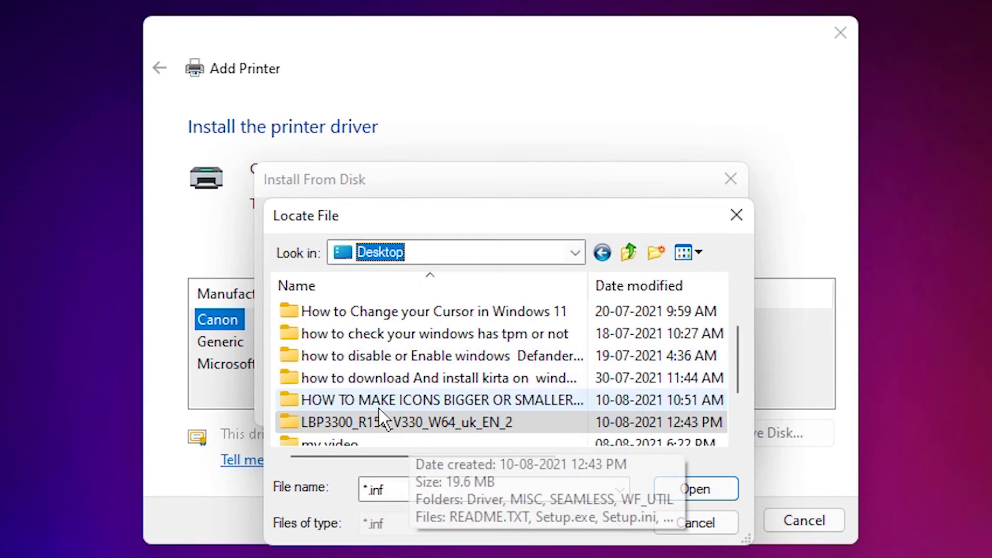
click(378, 424)
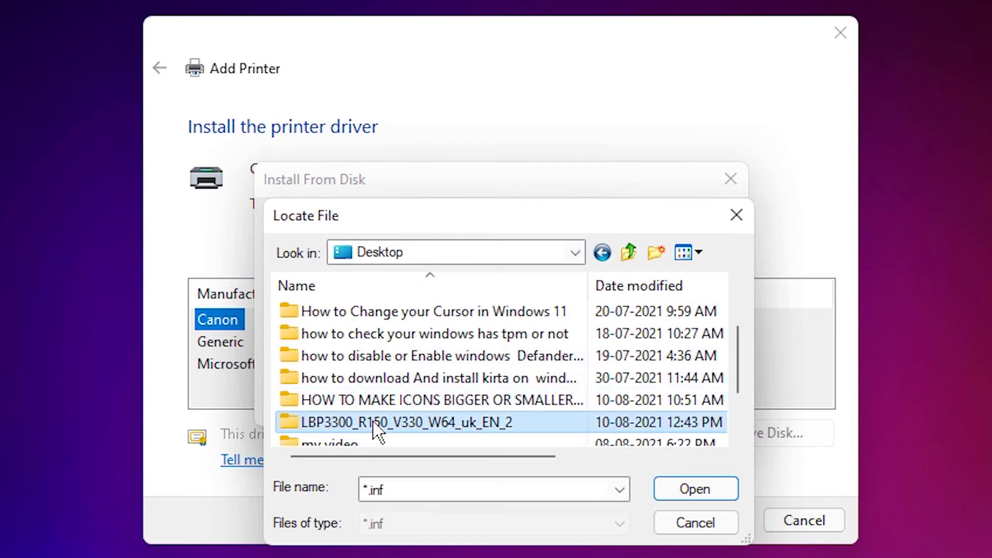
double_click(403, 425)
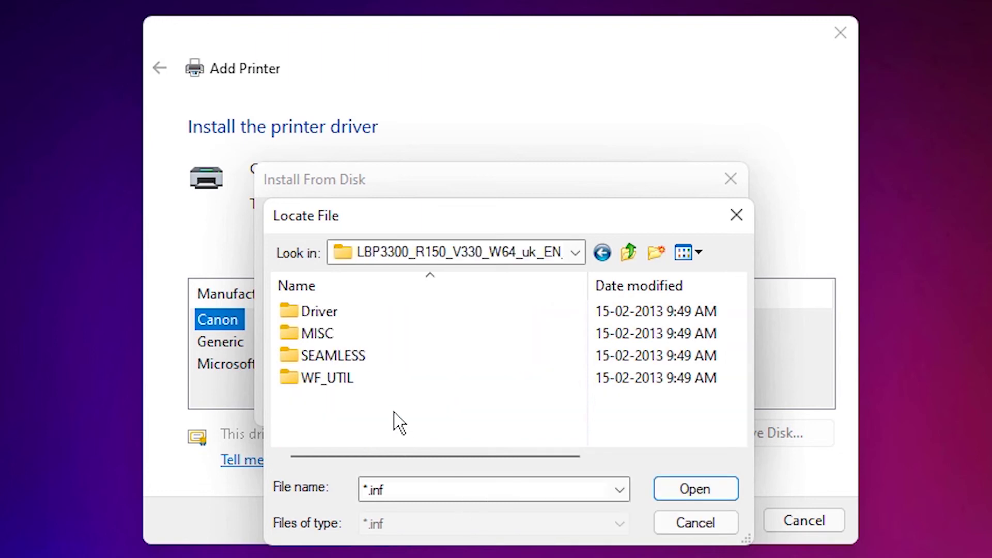
double_click(317, 311)
click(333, 314)
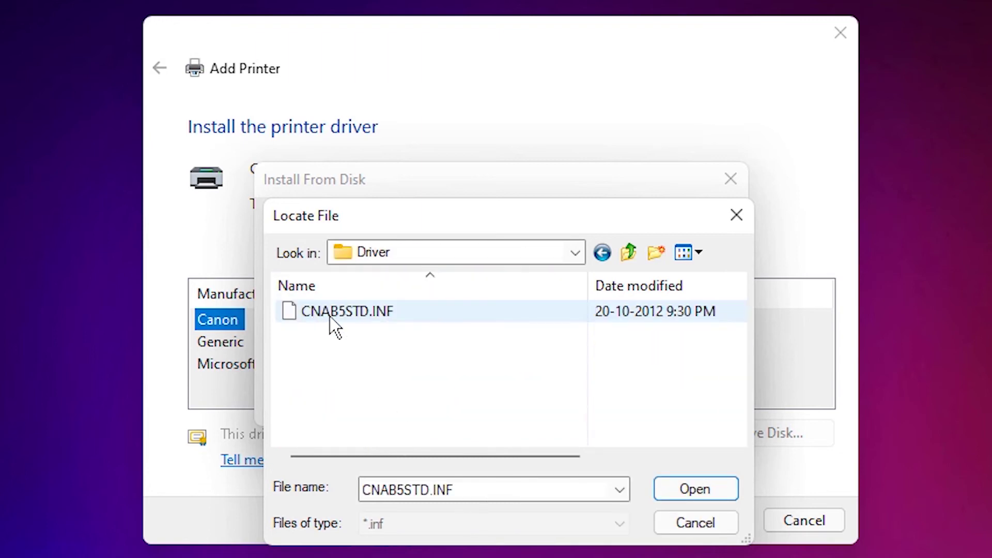
double_click(334, 314)
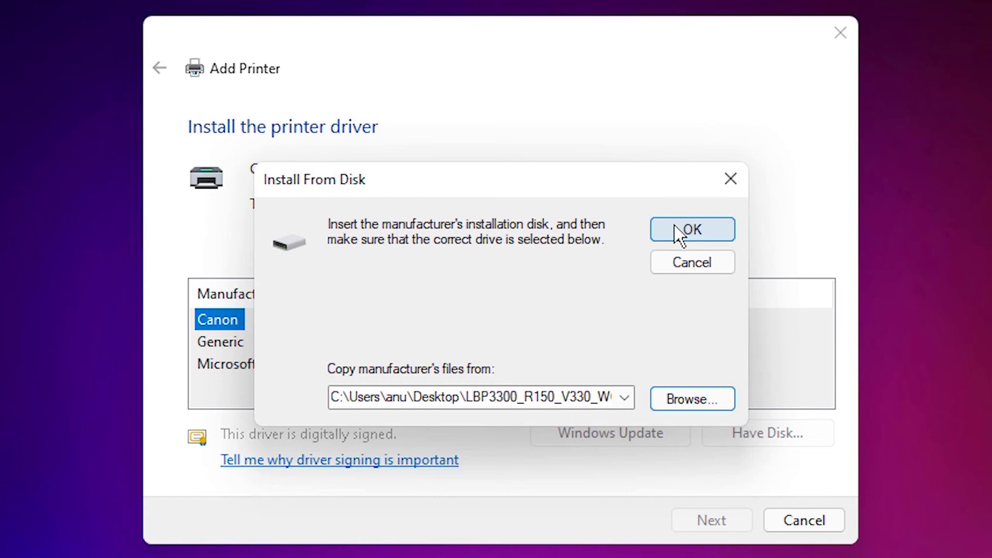
click(692, 231)
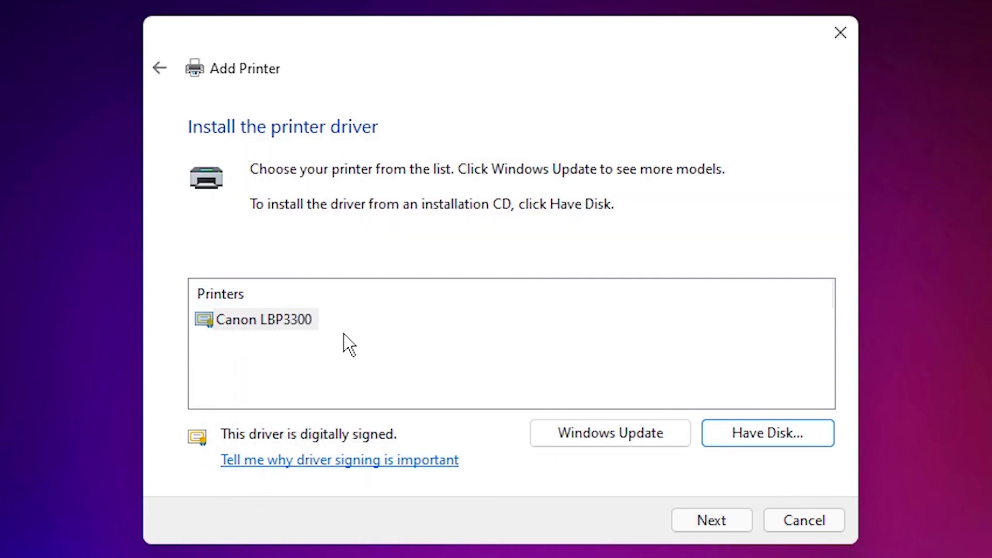
Install Canon LBP3300 with the current driver and default name, leaving it unshared.
click(310, 319)
click(721, 520)
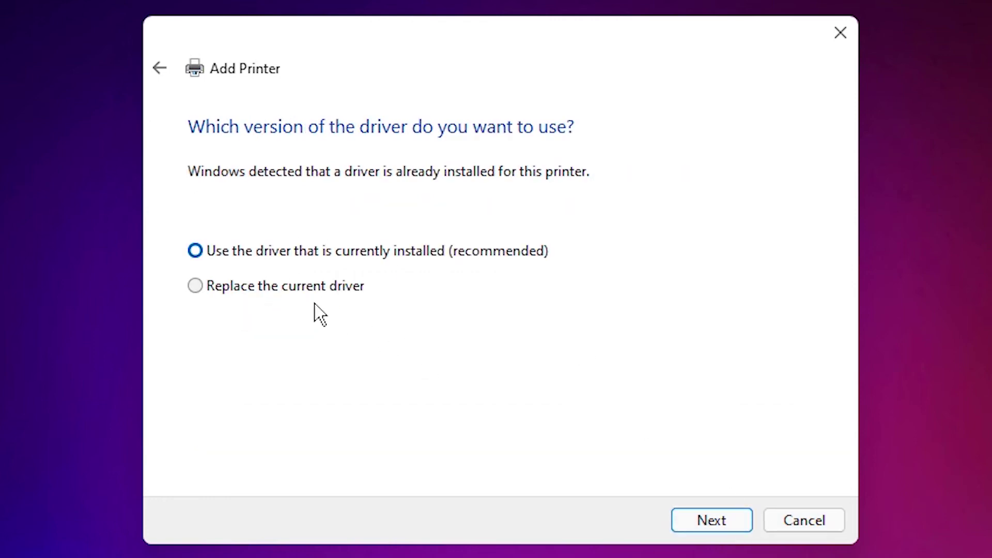
click(712, 520)
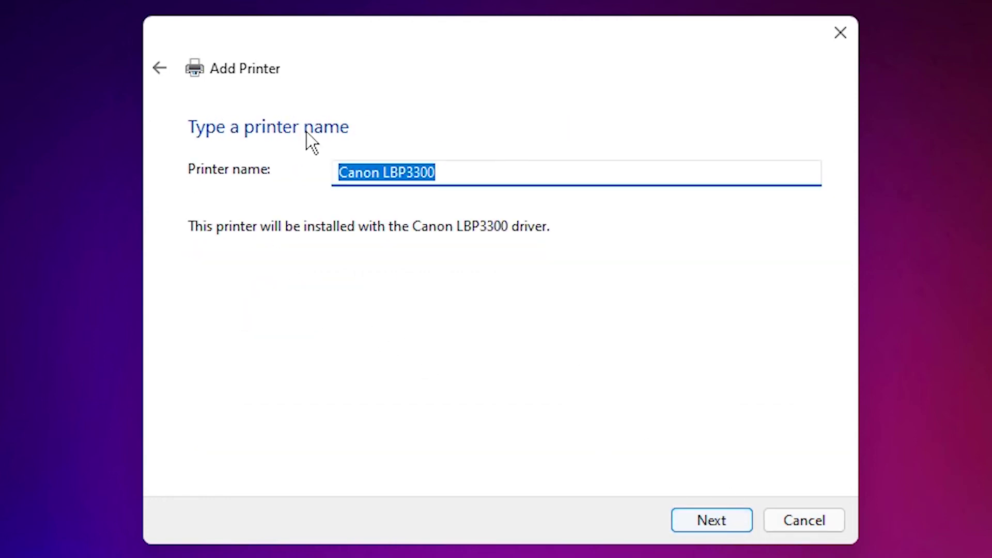
click(712, 520)
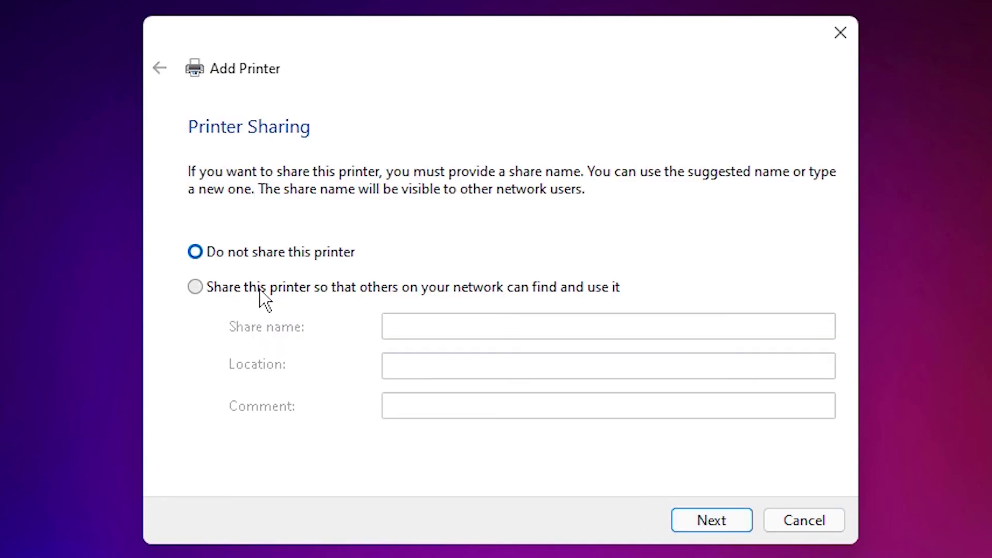
click(195, 287)
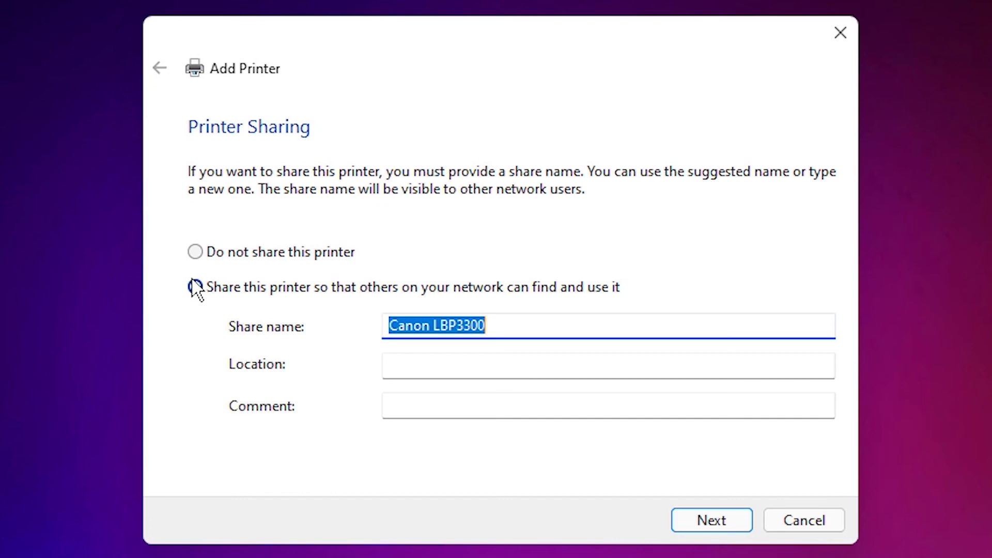
click(196, 252)
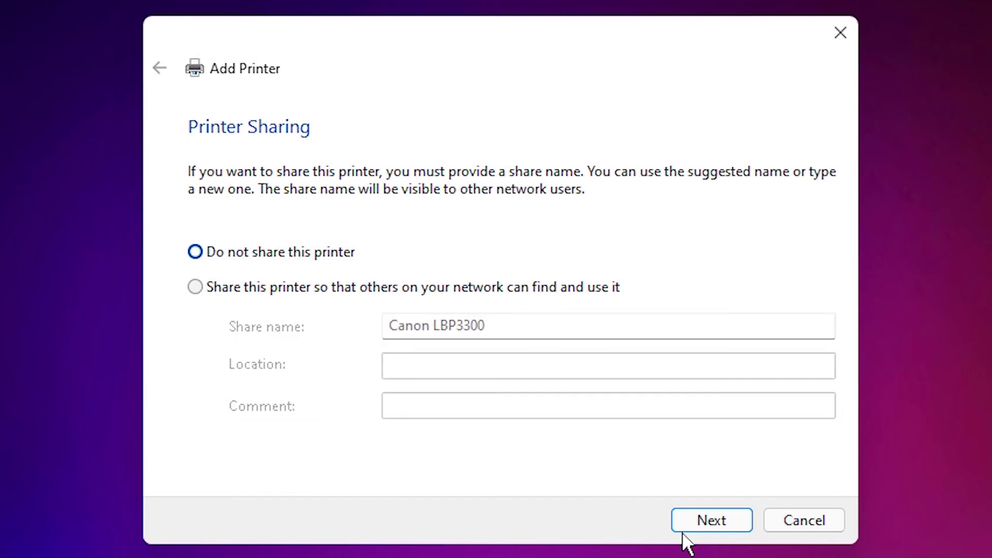
click(711, 520)
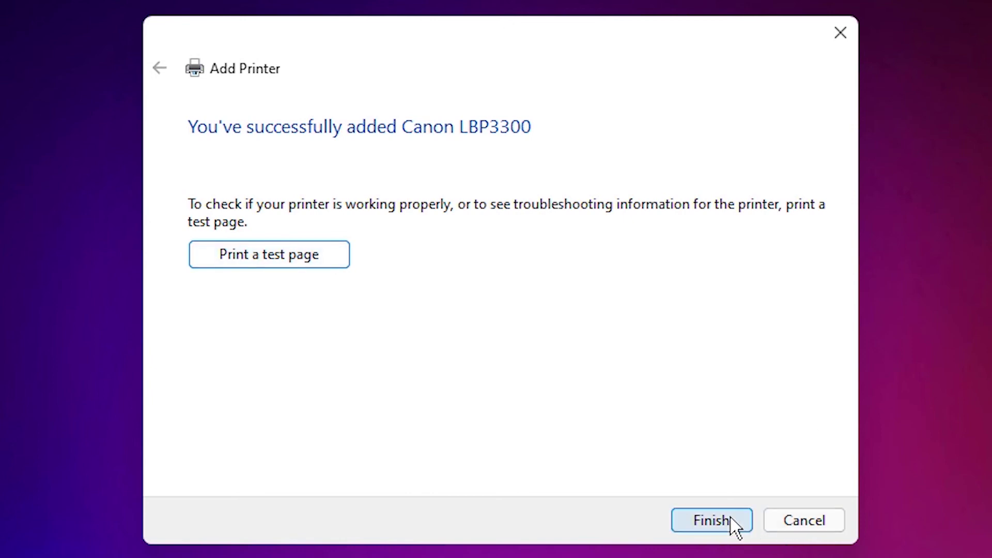
Finish the wizard and open Printers & scanners from Start to confirm Canon LBP3300 is listed.
click(712, 520)
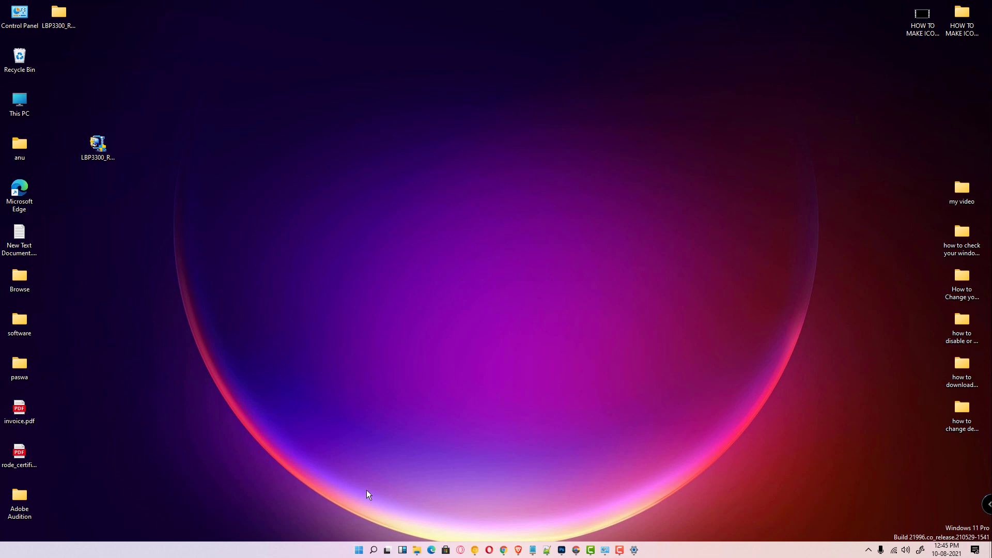
click(361, 550)
text(pr)
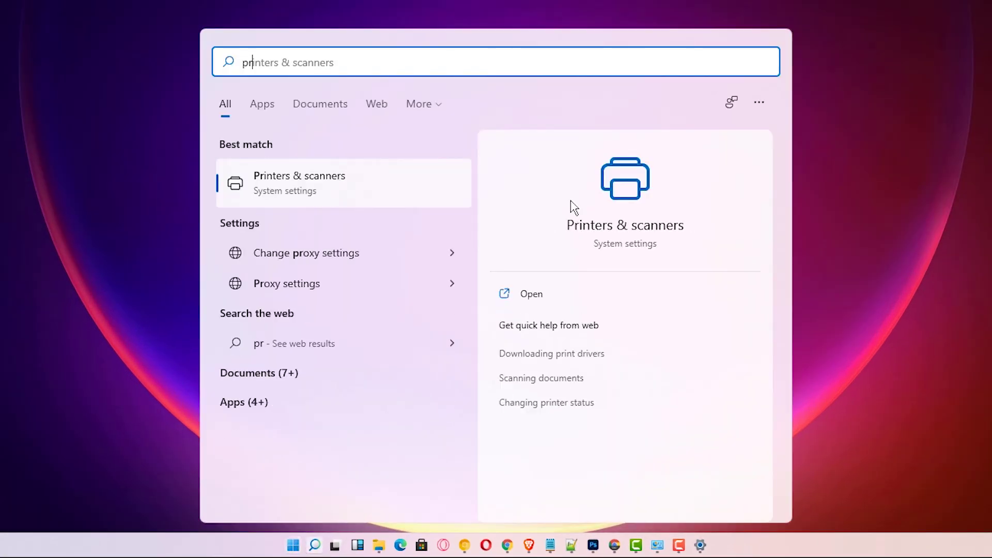
click(347, 192)
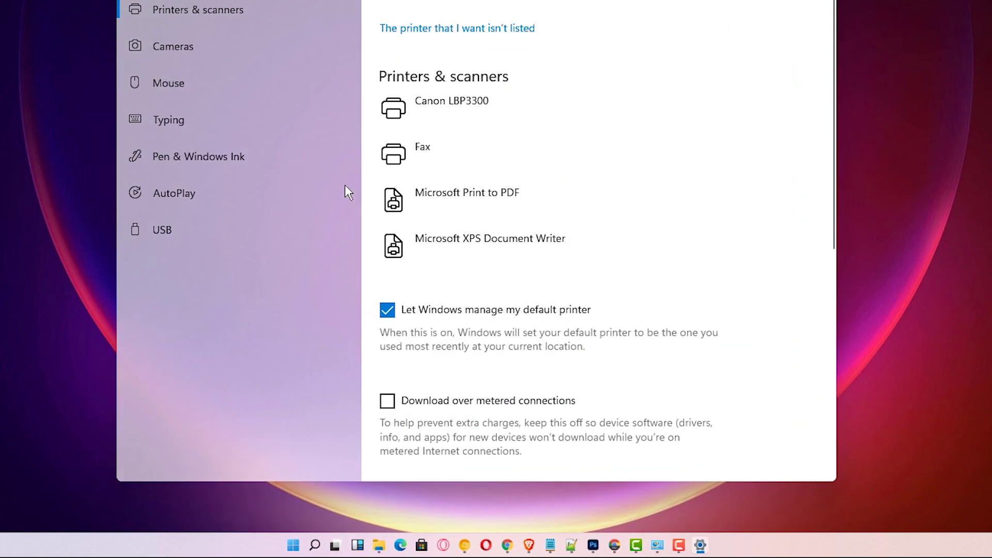